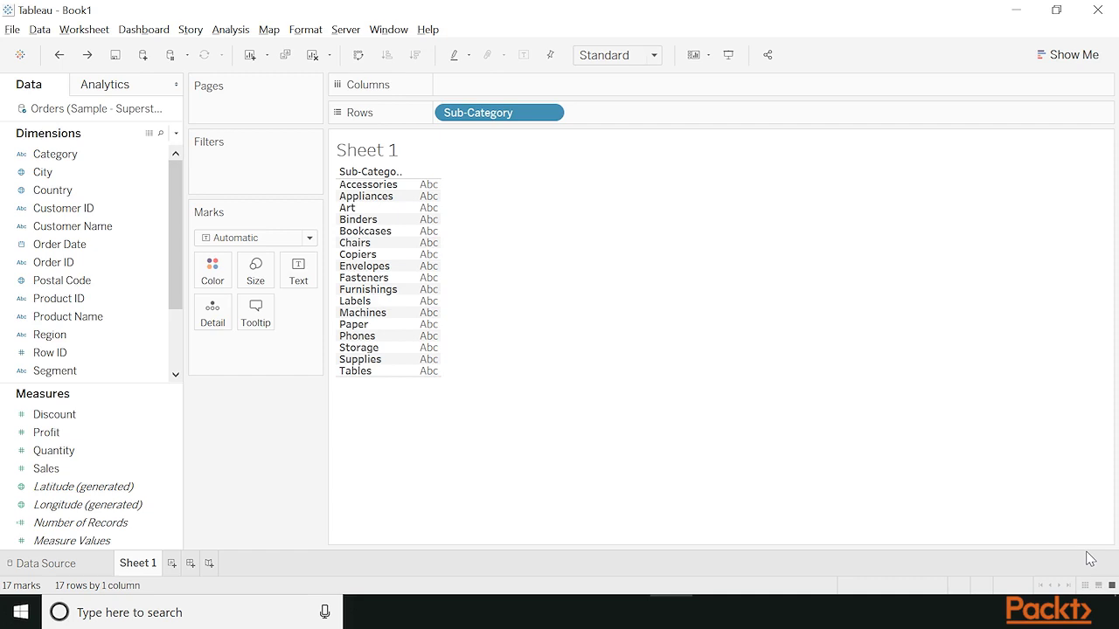
Step: Create a 'Profit Ratio' calculated field, SUM([Profit]) / SUM([Sales]), and put it on Text
{"action": "left_click", "coordinate": [230, 30]}
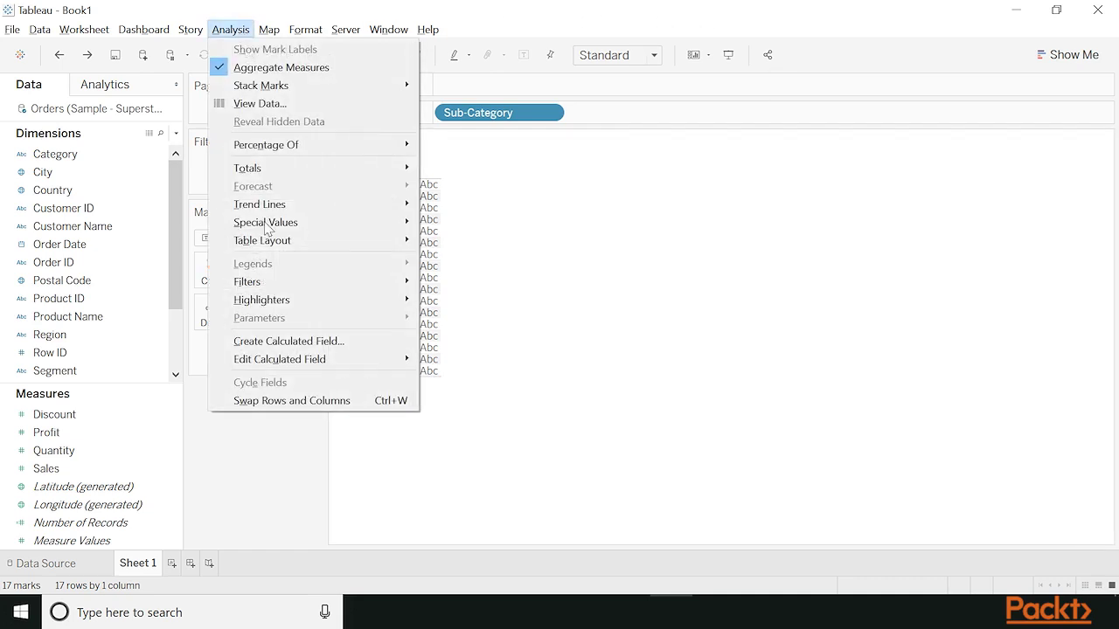
{"action": "left_click", "coordinate": [312, 342]}
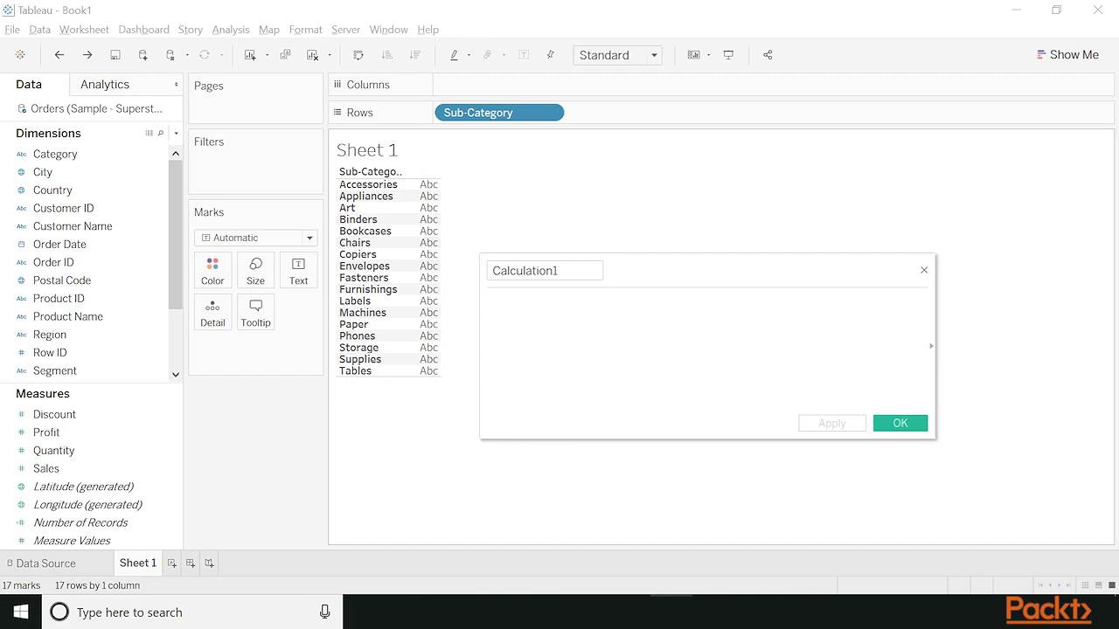
{"action": "type", "text": "SUM(profi"}
{"action": "key", "text": "Return"}
{"action": "type", "text": ") / SUM(sal"}
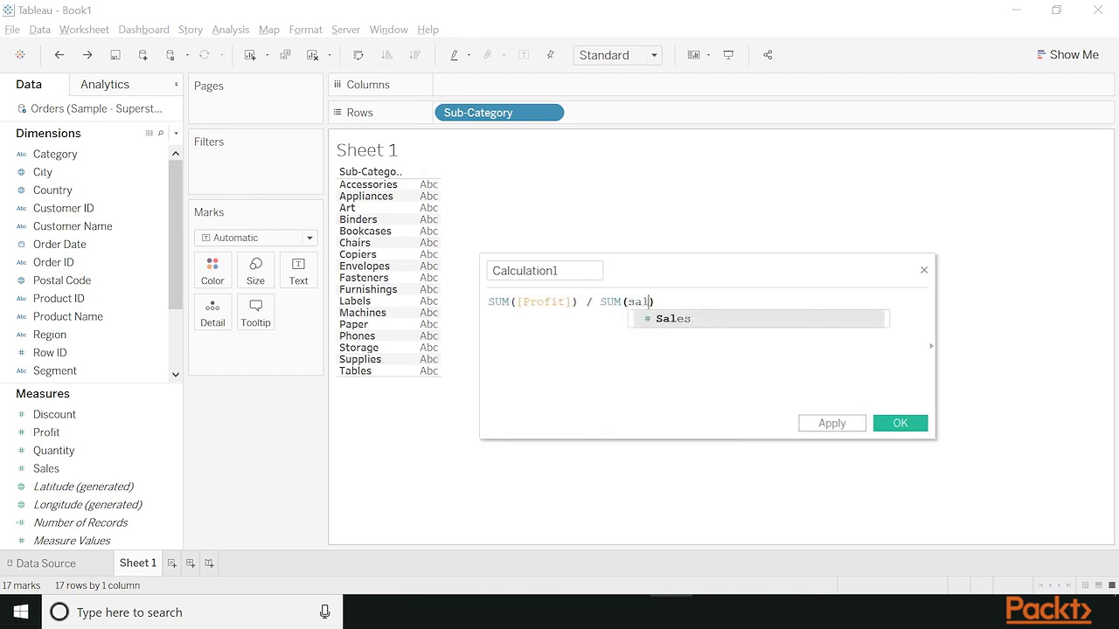
{"action": "key", "text": "Return"}
{"action": "double_click", "coordinate": [524, 271]}
{"action": "type", "text": "Profit Ratio"}
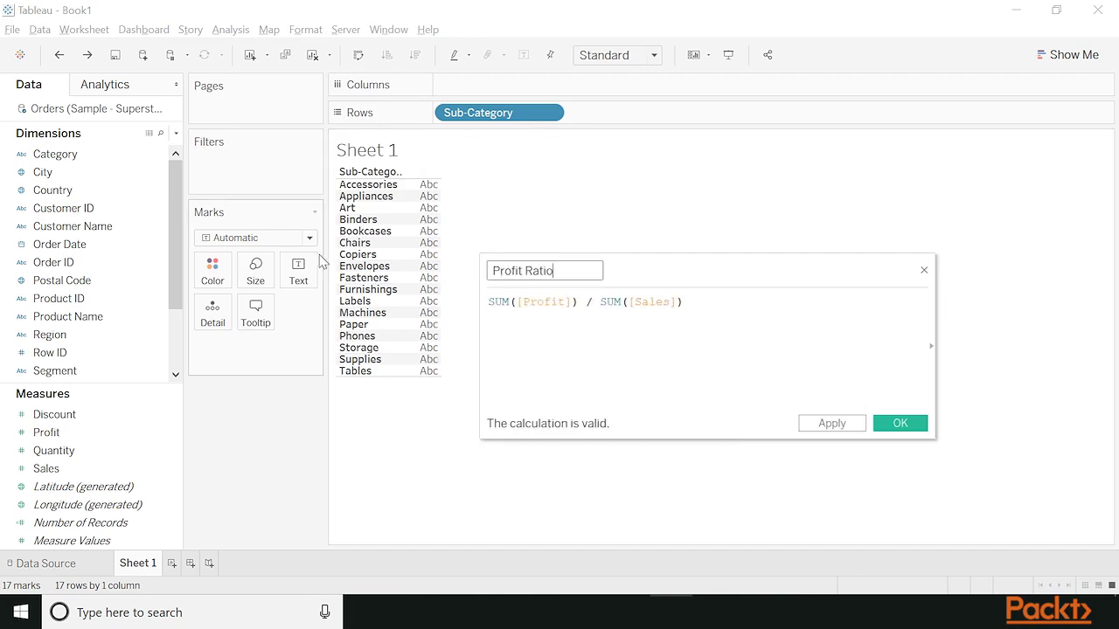
{"action": "left_click", "coordinate": [898, 424]}
{"action": "left_click_drag", "start_coordinate": [150, 433], "coordinate": [438, 345]}
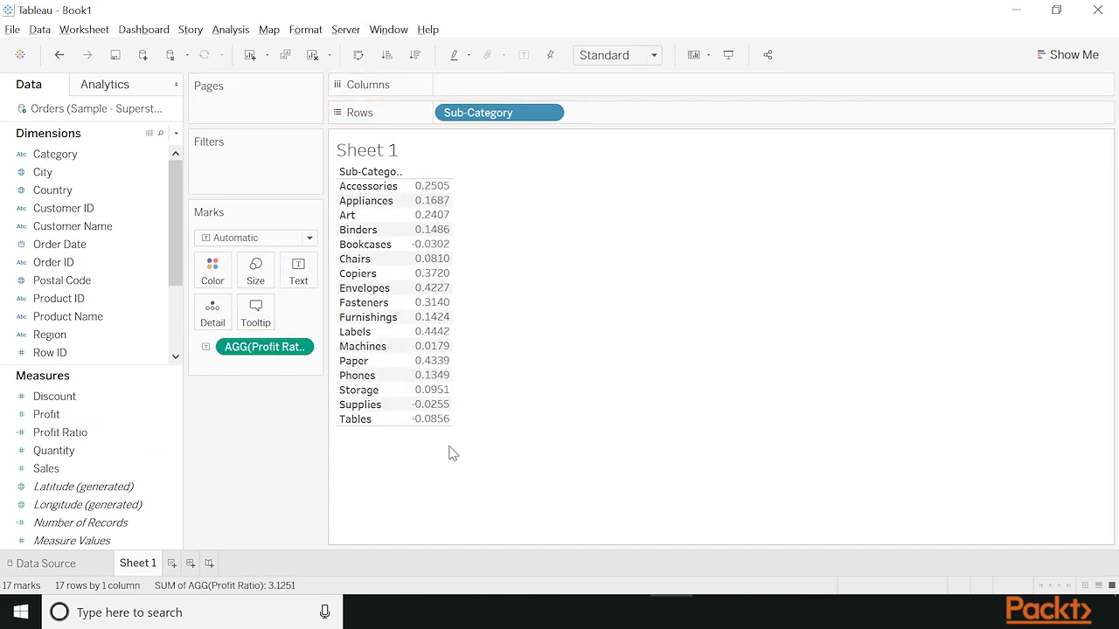
Step: Set Profit Ratio's default number format to Percentage with 1 decimal place
{"action": "right_click", "coordinate": [70, 434]}
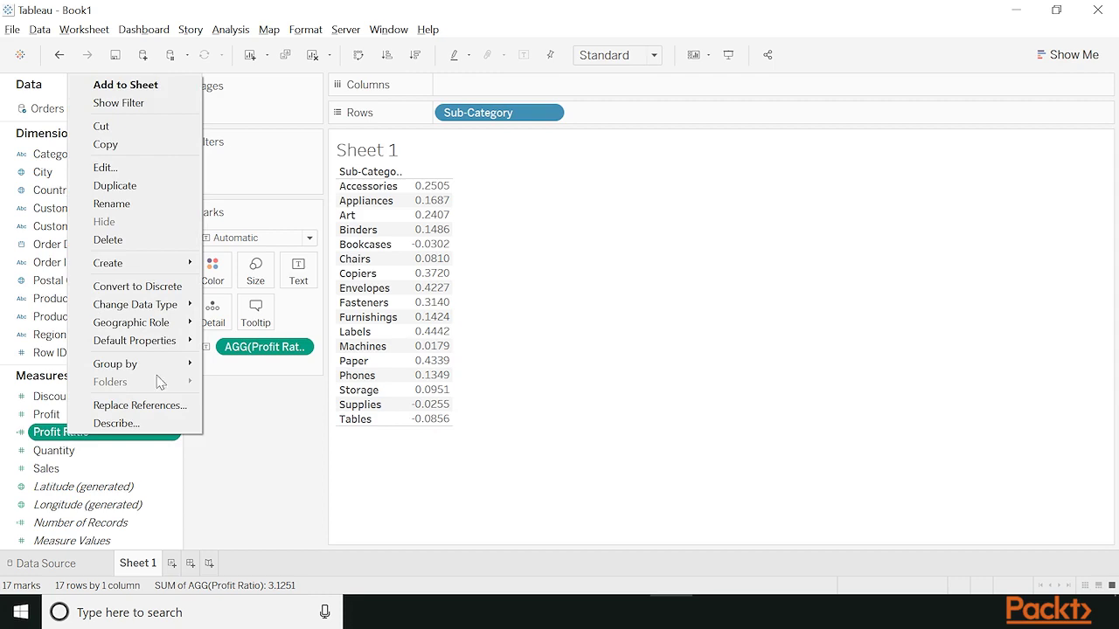
{"action": "mouse_move", "coordinate": [166, 340]}
{"action": "left_click", "coordinate": [287, 380]}
{"action": "left_click", "coordinate": [489, 304]}
{"action": "left_click", "coordinate": [586, 262]}
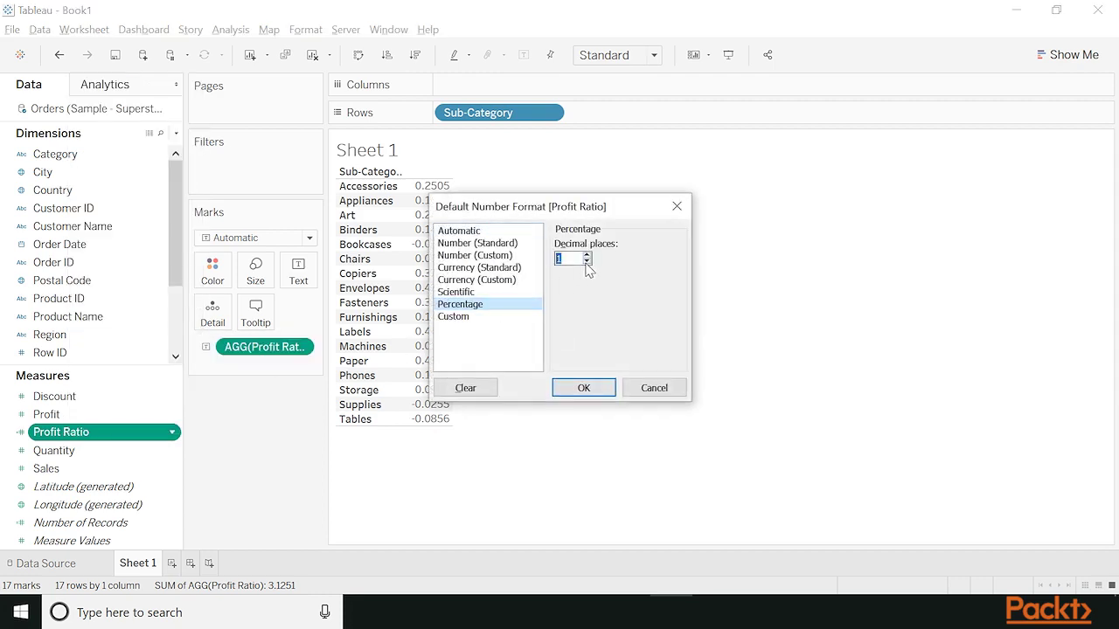
{"action": "left_click", "coordinate": [582, 387]}
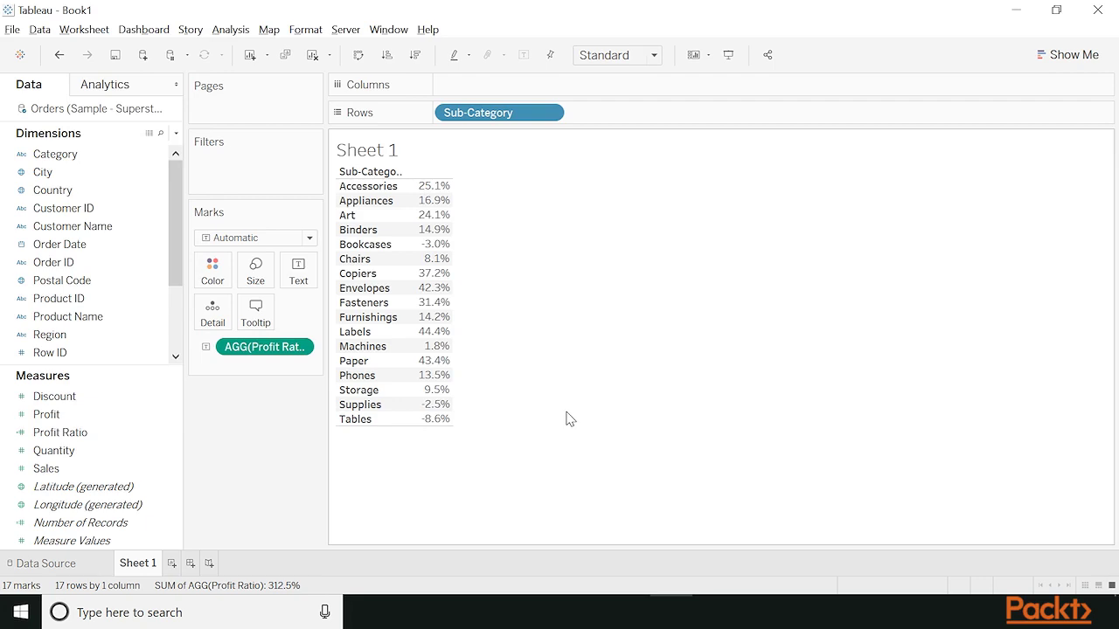
Step: Try the Shape mark type, then undo it with Ctrl+Z
{"action": "left_click", "coordinate": [266, 238]}
{"action": "left_click", "coordinate": [234, 352]}
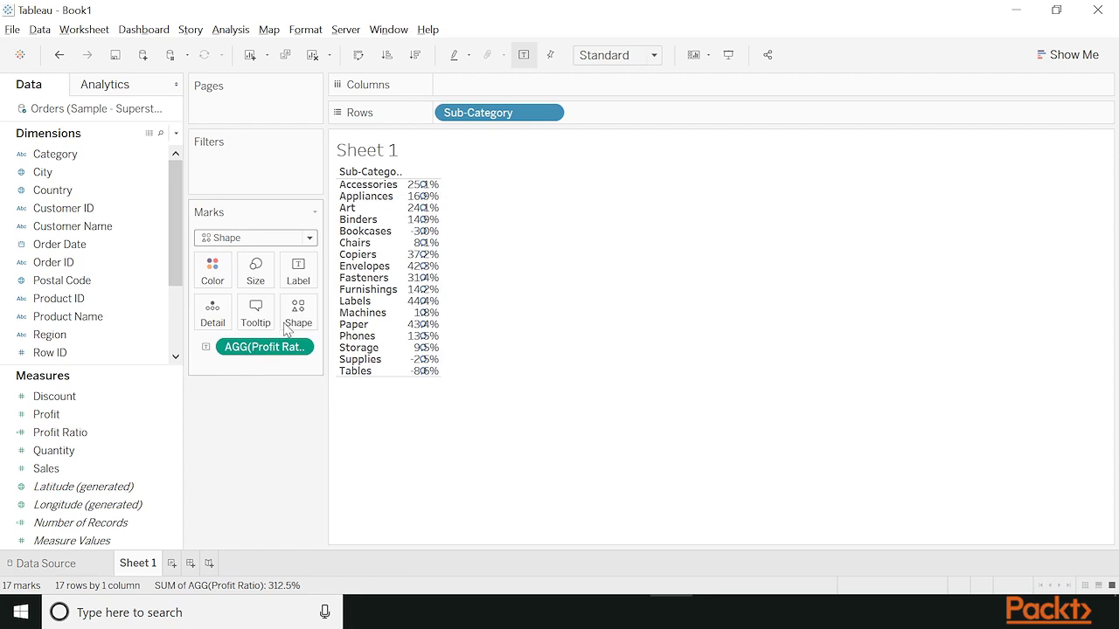
{"action": "key", "text": "ctrl+z"}
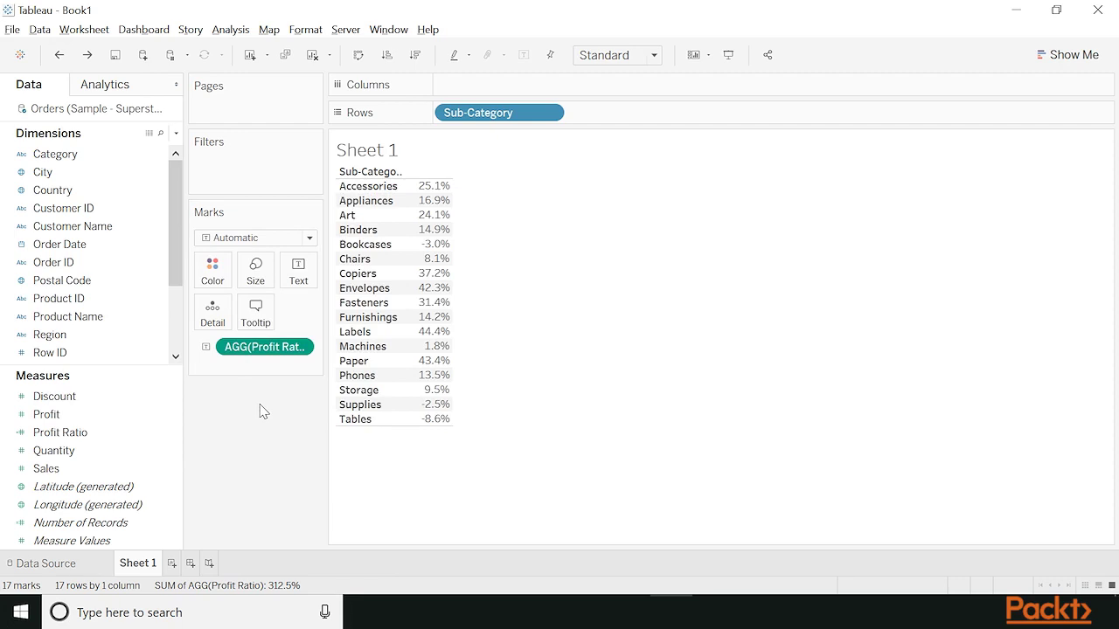
Step: Switch Profit Ratio's default number format to Custom
{"action": "left_click", "coordinate": [125, 431]}
{"action": "right_click", "coordinate": [123, 434]}
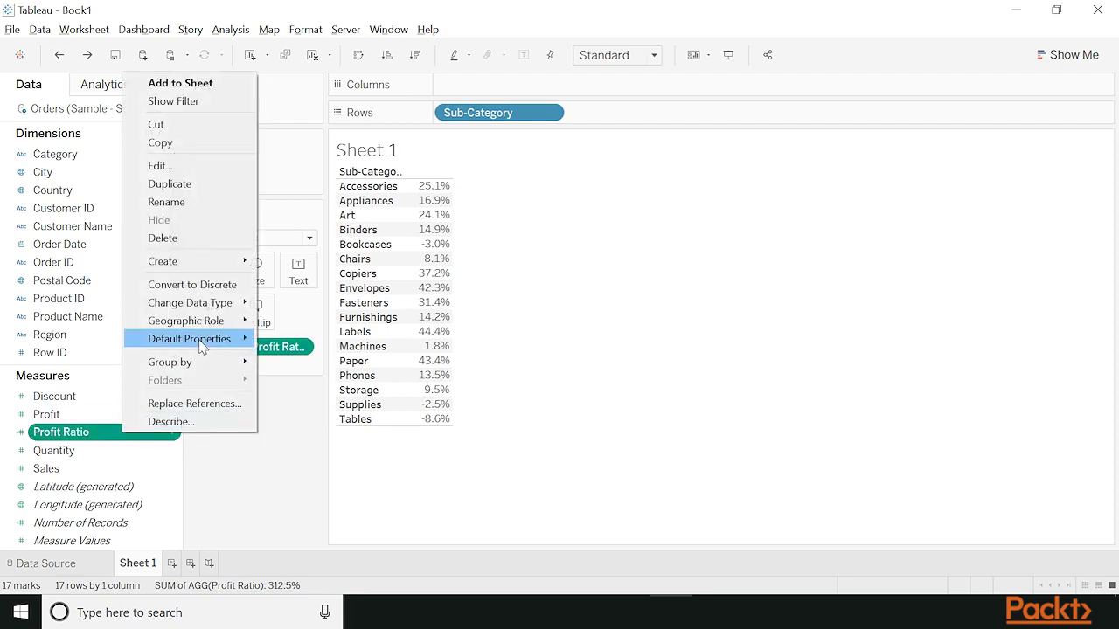
{"action": "mouse_move", "coordinate": [201, 345]}
{"action": "left_click", "coordinate": [342, 376]}
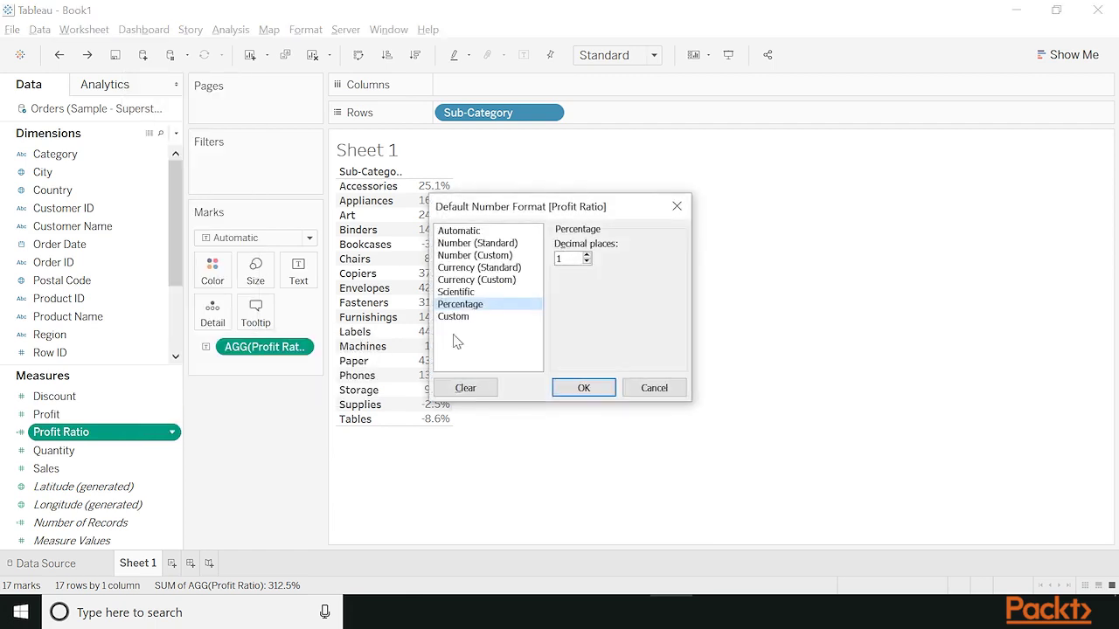
{"action": "left_click", "coordinate": [453, 316]}
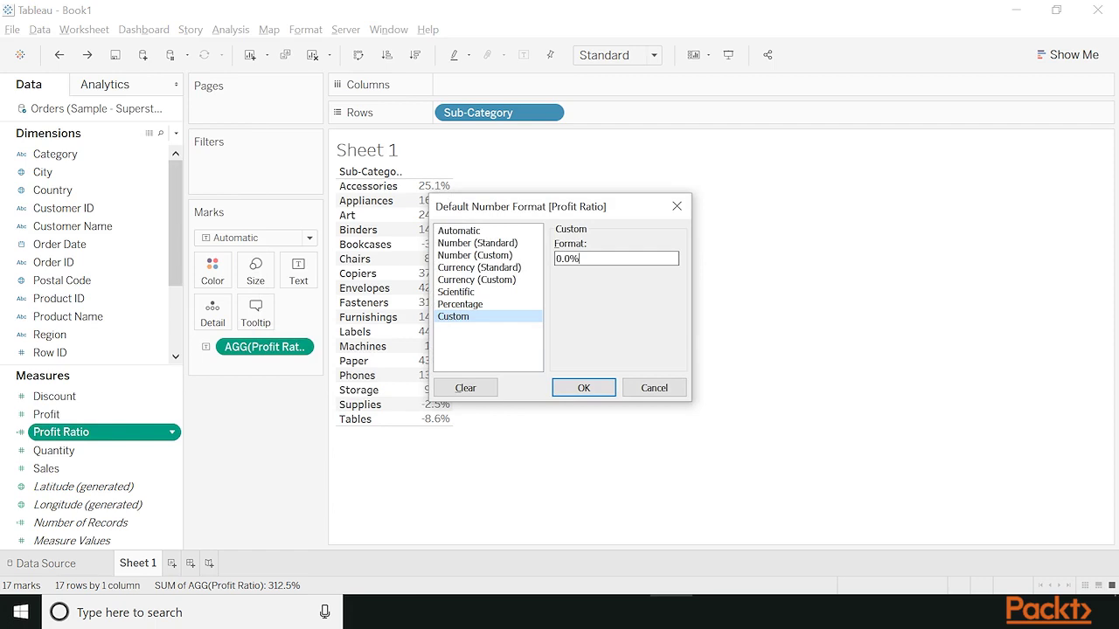
Step: Edit the custom format to '0.0% ; (0.0%) ; -' and paste a ▲ after 0.0%
{"action": "type", "text": "; "}
{"action": "type", "text": "("}
{"action": "key", "text": "BackSpace"}
{"action": "type", "text": "0"}
{"action": "key", "text": "BackSpace"}
{"action": "type", "text": "-(0.0%) ; -"}
{"action": "key", "text": "Home"}
{"action": "key", "text": "Right"}
{"action": "key", "text": "Right"}
{"action": "key", "text": "Right"}
{"action": "key", "text": "Right"}
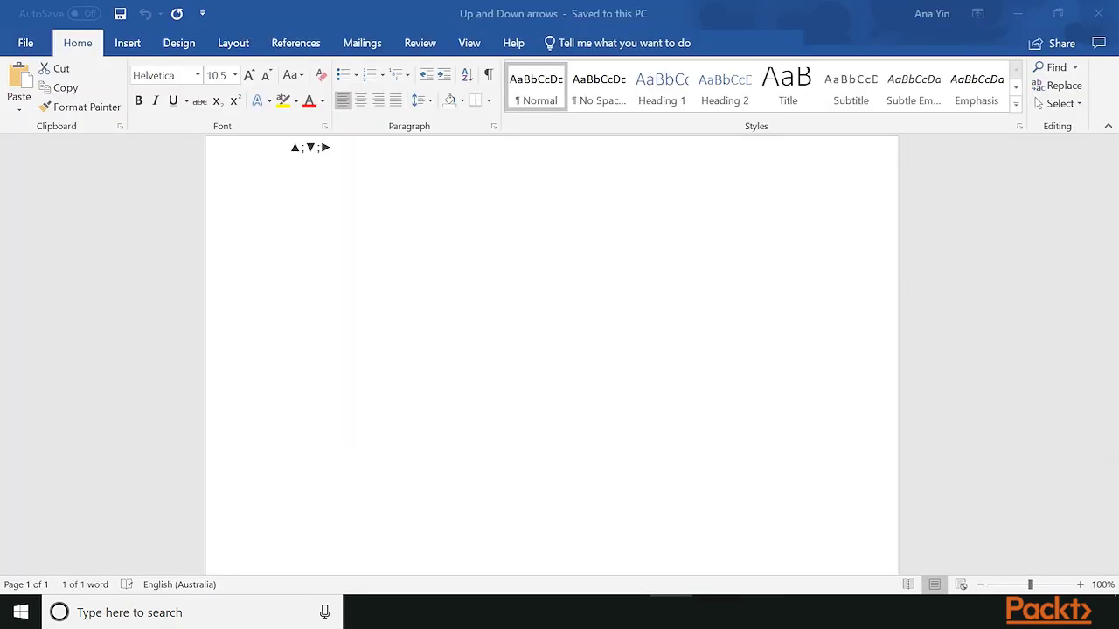
{"action": "key", "text": "shift+Right"}
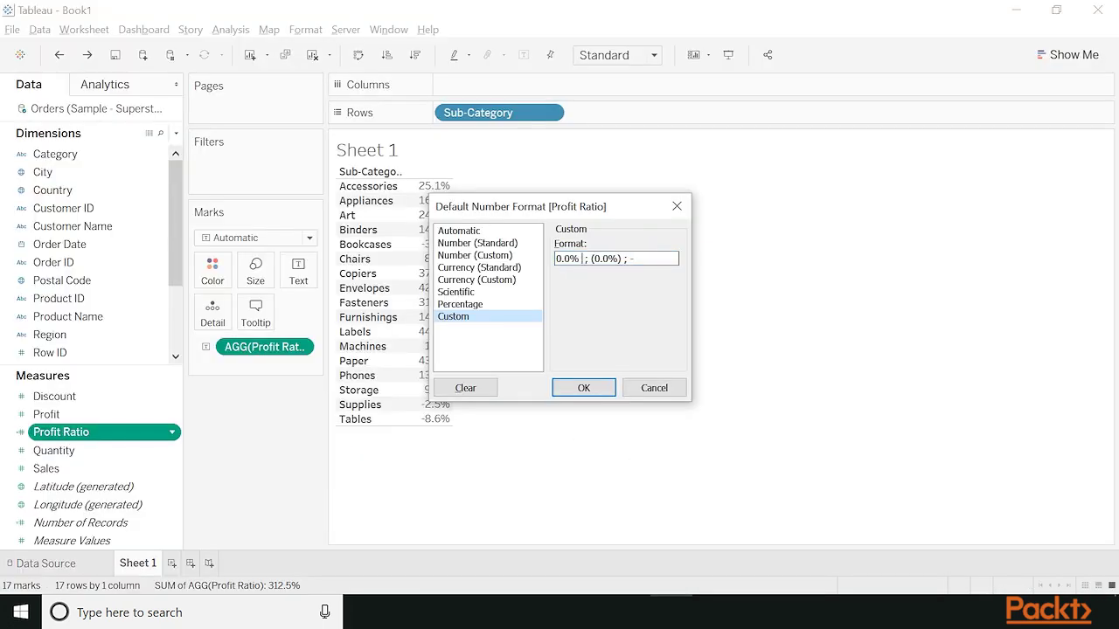
{"action": "type", "text": "▲"}
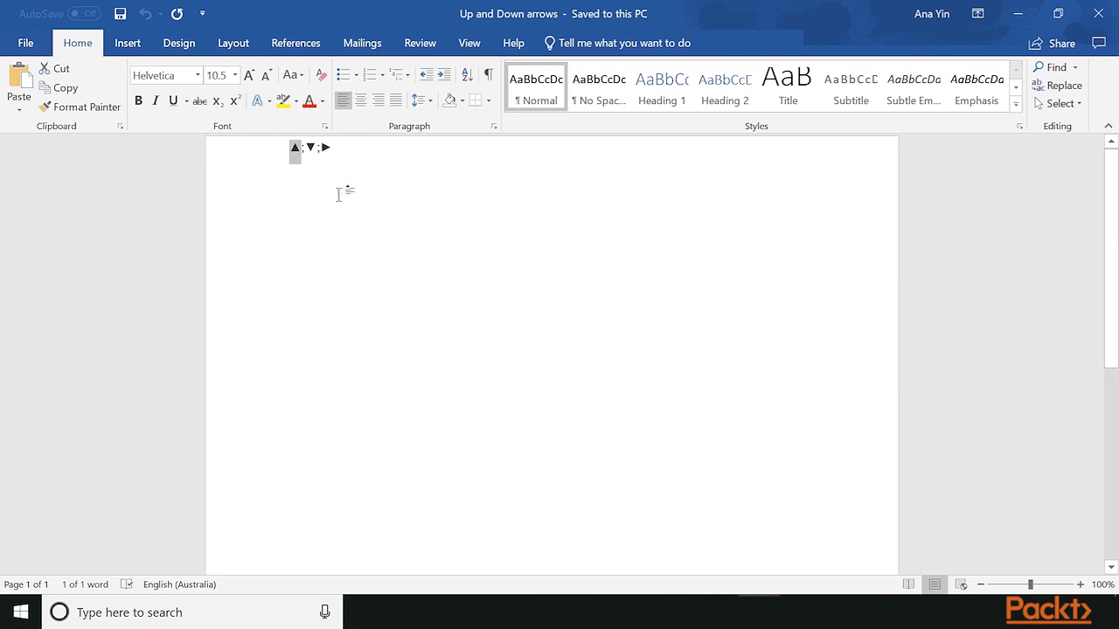
Step: Paste a ▼ from Word after (0.0%), remove extra spaces, and apply the format
{"action": "double_click", "coordinate": [310, 147]}
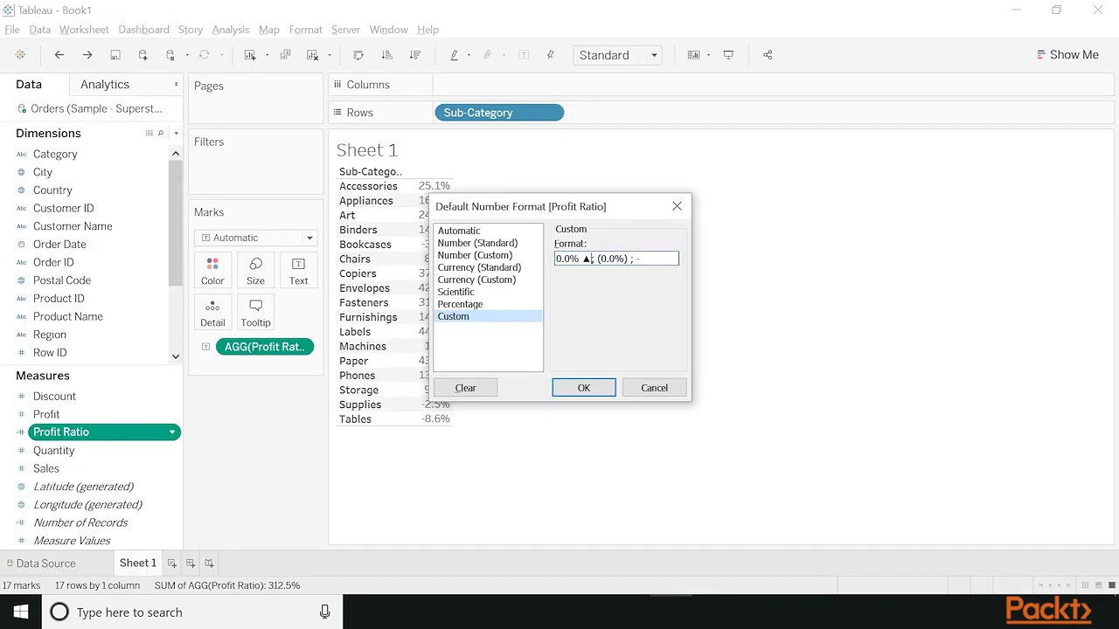
{"action": "type", "text": "▼"}
{"action": "key", "text": "BackSpace"}
{"action": "key", "text": "Right"}
{"action": "key", "text": "Right"}
{"action": "key", "text": "Right"}
{"action": "key", "text": "Right"}
{"action": "key", "text": "Right"}
{"action": "key", "text": "Right"}
{"action": "key", "text": "Right"}
{"action": "key", "text": "Right"}
{"action": "key", "text": "Delete"}
{"action": "left_click", "coordinate": [583, 387]}
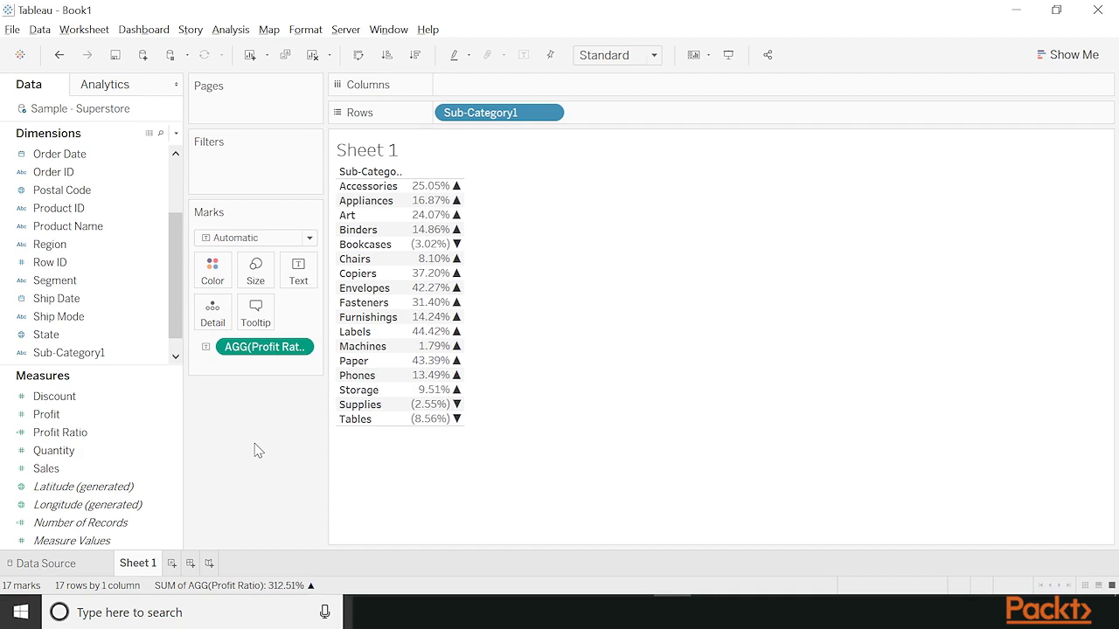
Step: Save a new calculated field 'Greater or equal to 0%' defined as [Profit Ratio]>=0
{"action": "left_click", "coordinate": [229, 29]}
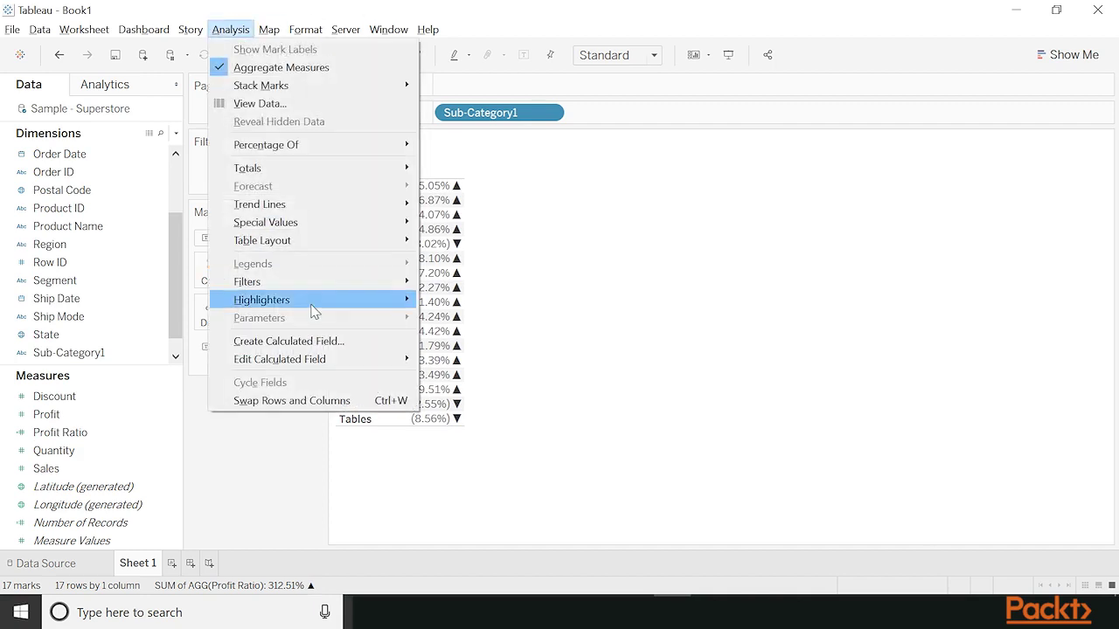
{"action": "left_click", "coordinate": [316, 343]}
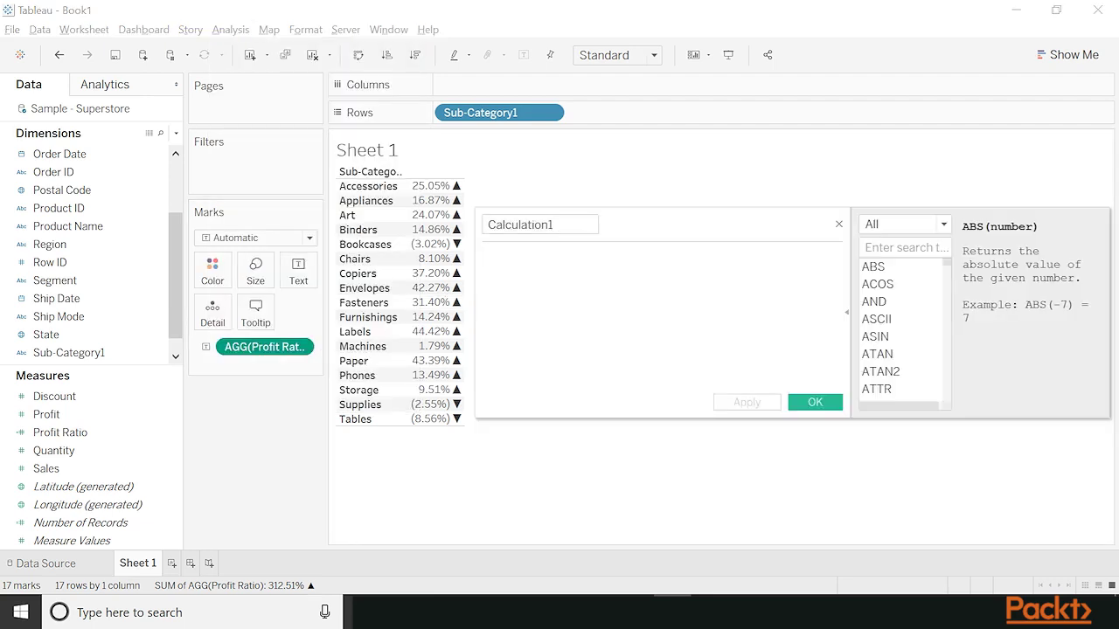
{"action": "left_click_drag", "start_coordinate": [131, 433], "coordinate": [660, 316]}
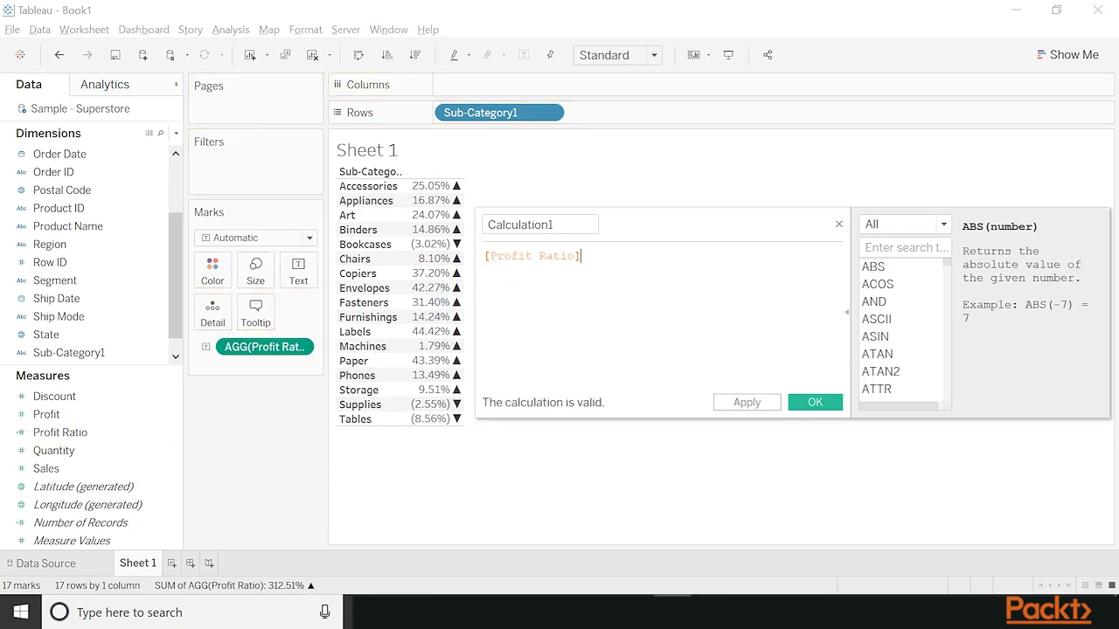
{"action": "type", "text": ">=0"}
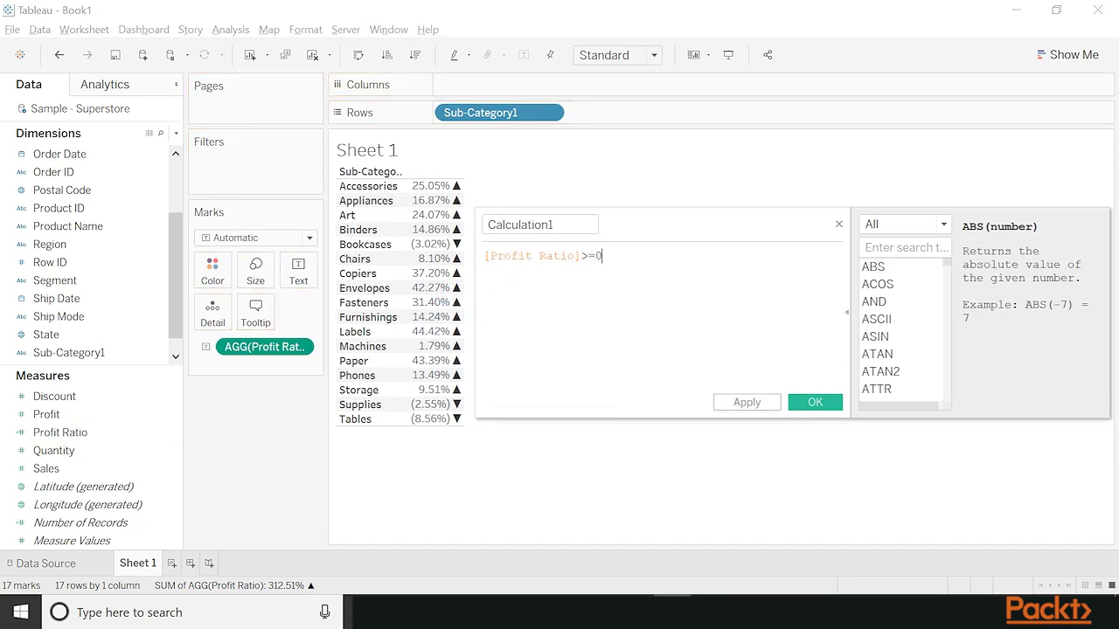
{"action": "left_click", "coordinate": [542, 225]}
{"action": "type", "text": "Greater or "}
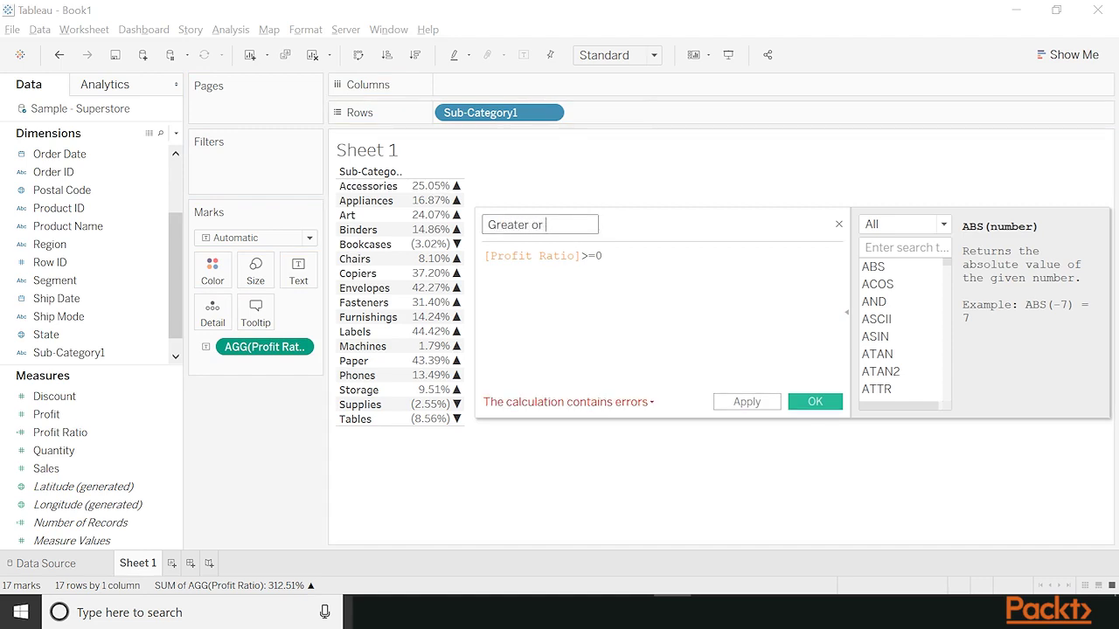
{"action": "type", "text": "equal to 0%"}
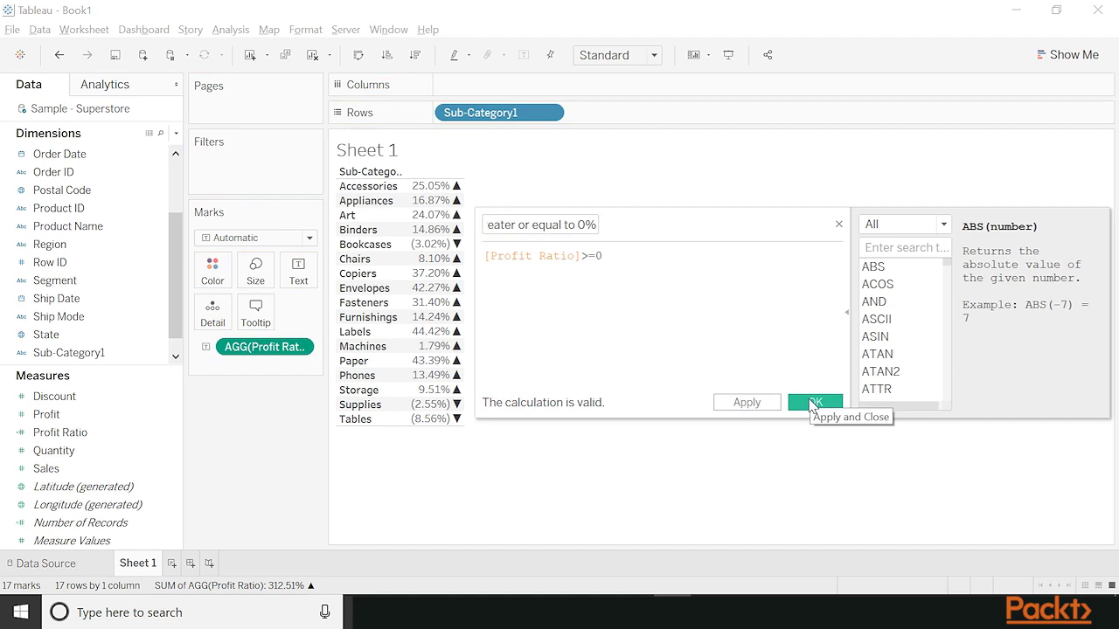
{"action": "left_click", "coordinate": [812, 404]}
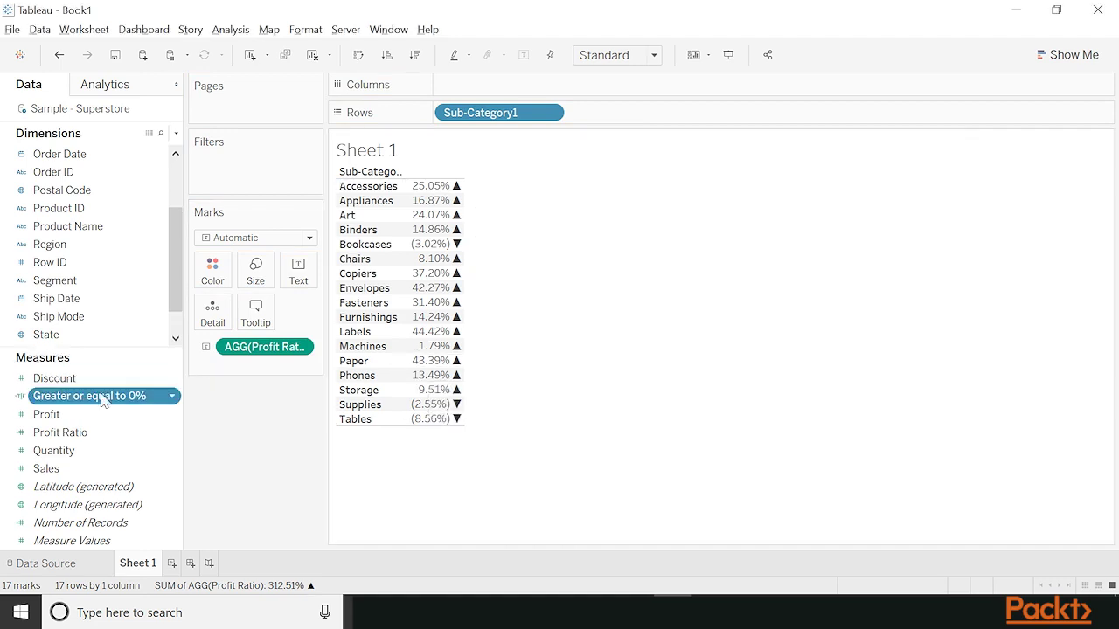
Step: Put Greater or equal to 0% on Color, with False red and True green
{"action": "left_click_drag", "start_coordinate": [100, 394], "coordinate": [225, 268]}
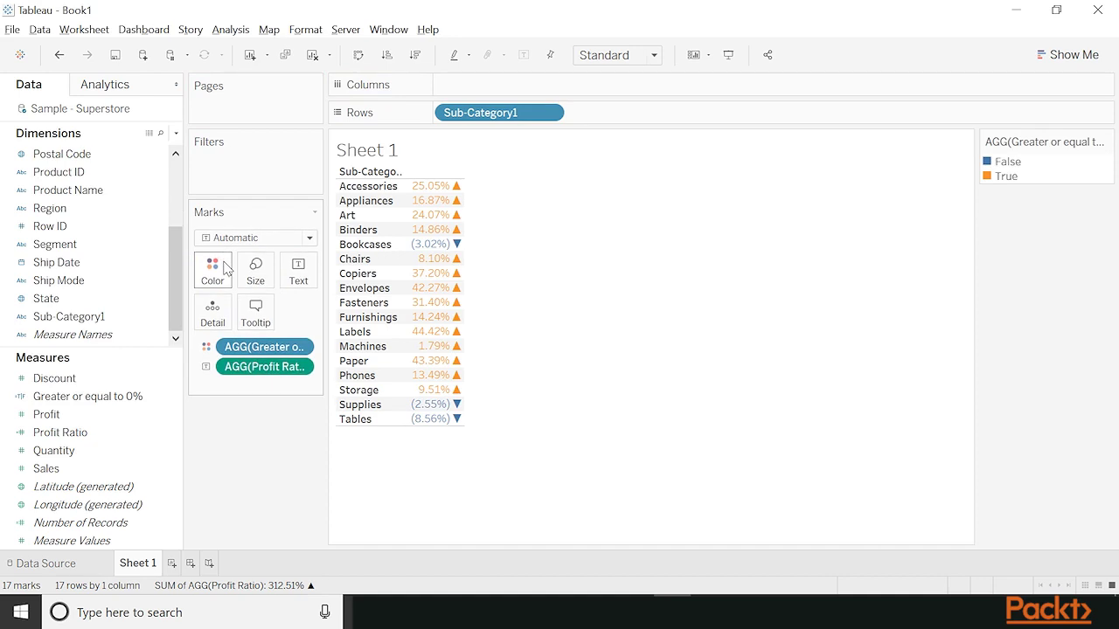
{"action": "double_click", "coordinate": [1021, 166]}
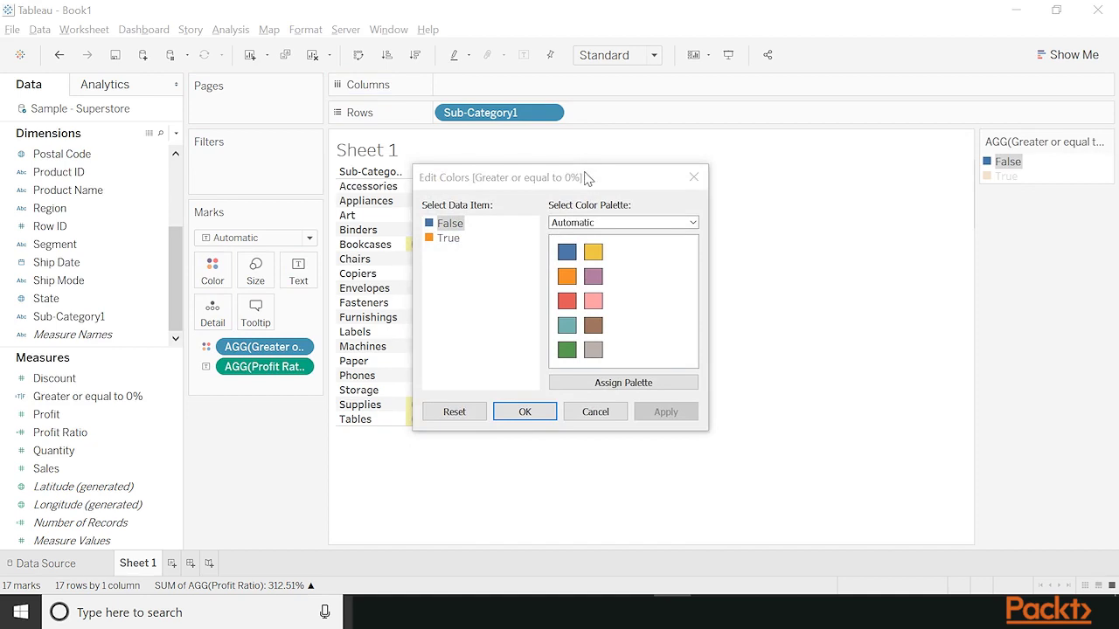
{"action": "left_click_drag", "start_coordinate": [587, 168], "coordinate": [712, 166]}
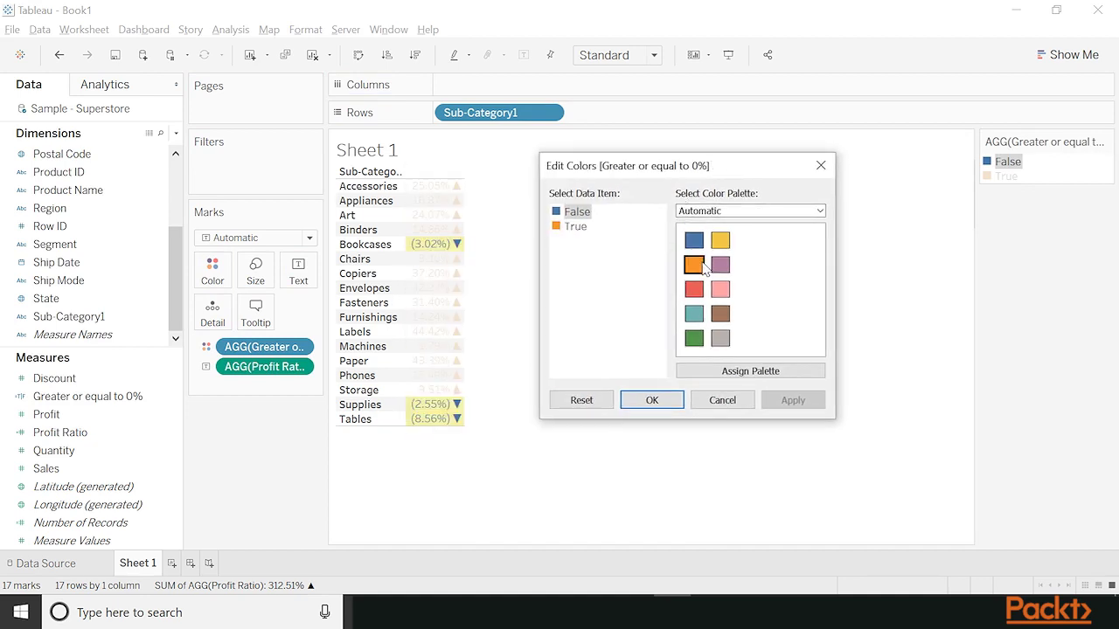
{"action": "left_click", "coordinate": [693, 289]}
{"action": "left_click", "coordinate": [575, 226]}
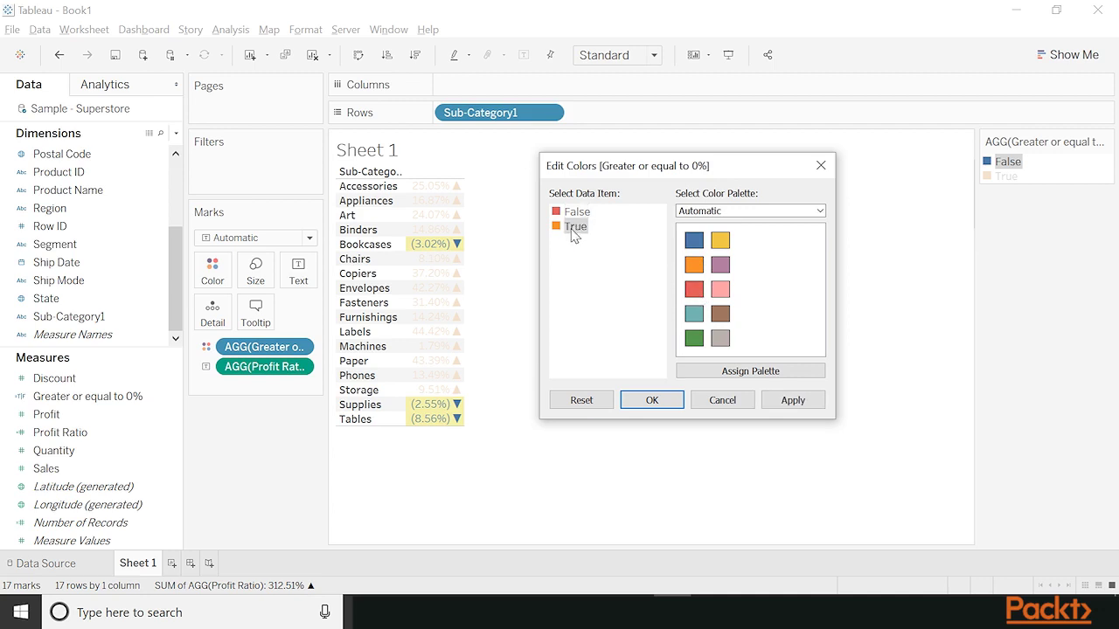
{"action": "left_click", "coordinate": [694, 338]}
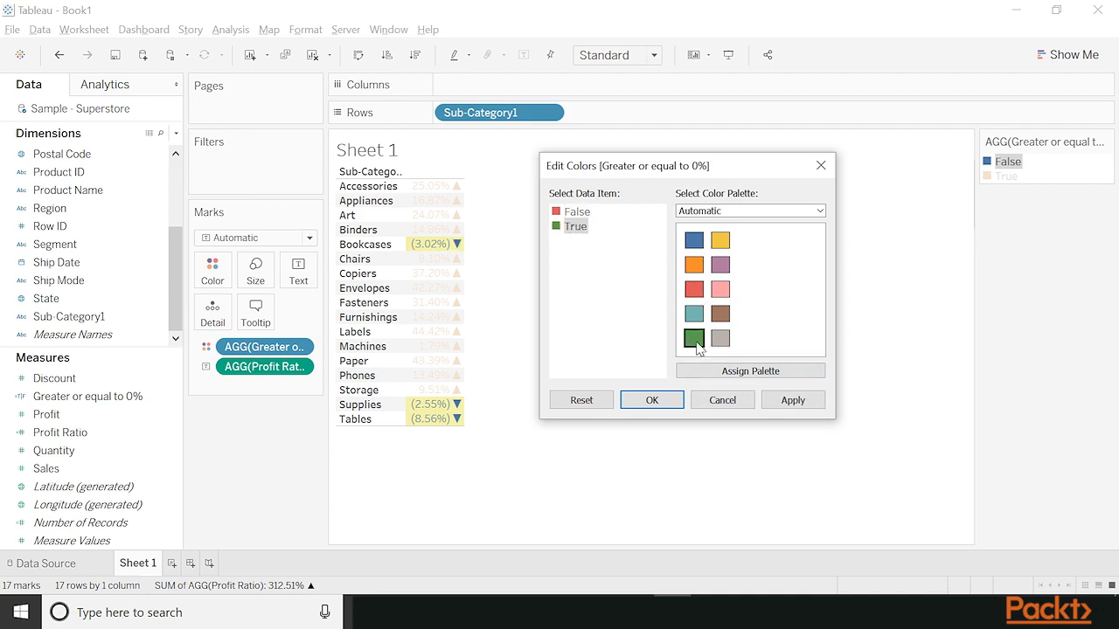
{"action": "left_click", "coordinate": [651, 400]}
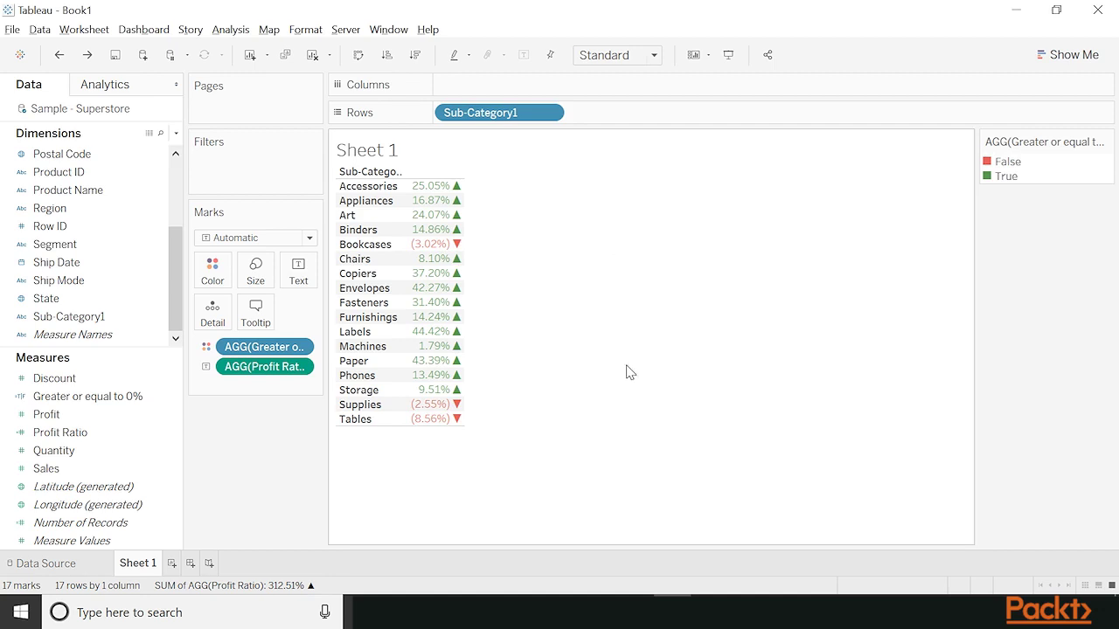
Step: Delete the ▲ and ▼ characters from Profit Ratio's custom number format in the Format pane
{"action": "mouse_move", "coordinate": [457, 385]}
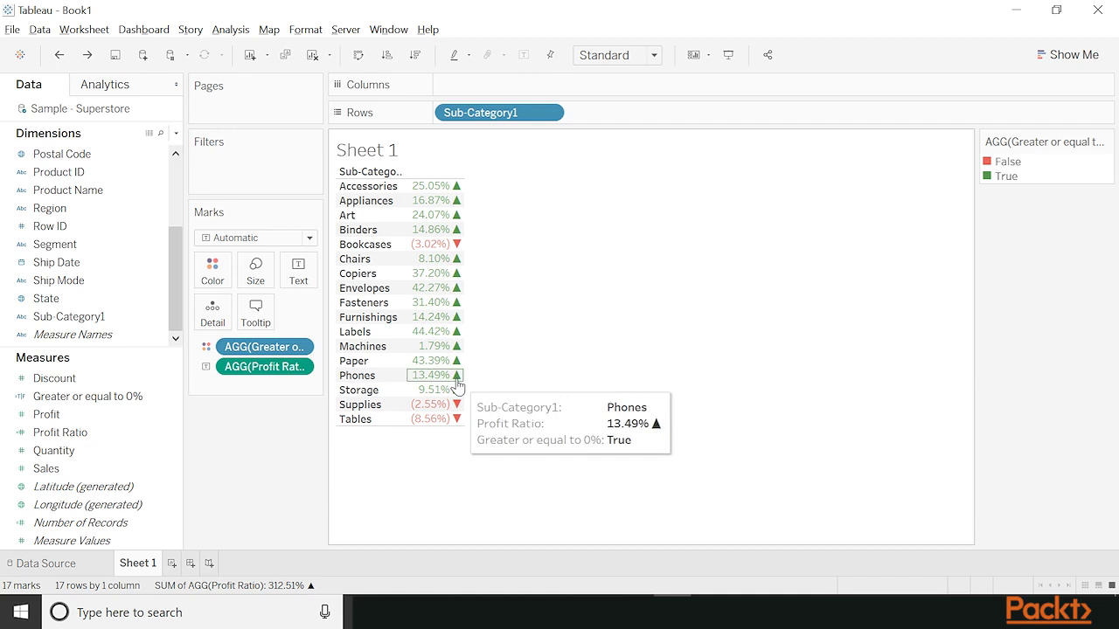
{"action": "right_click", "coordinate": [243, 368]}
{"action": "left_click", "coordinate": [265, 426]}
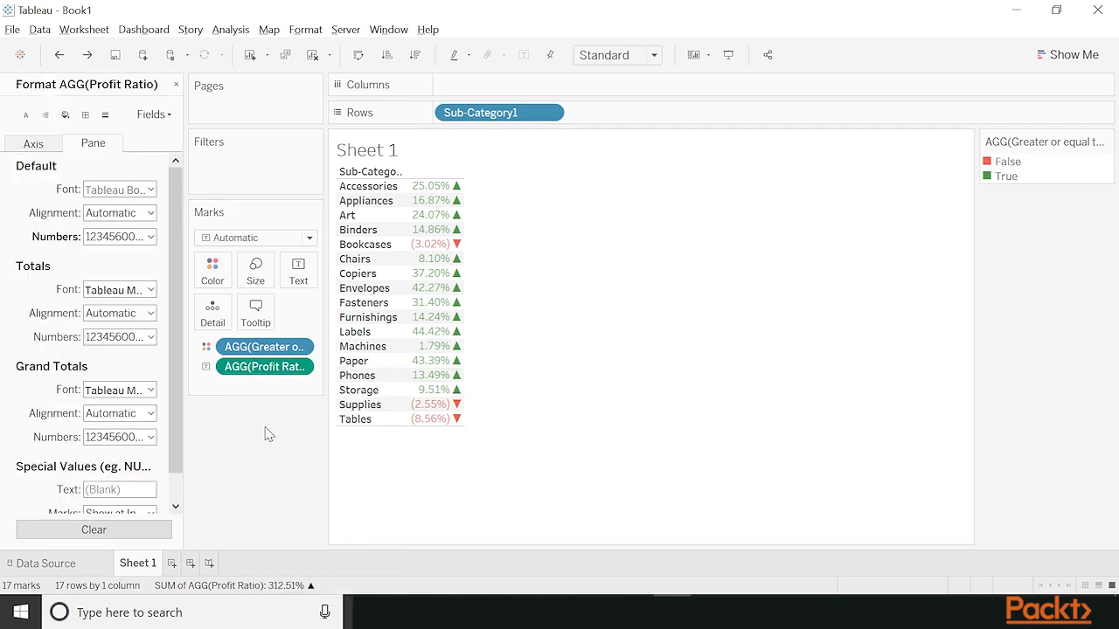
{"action": "left_click", "coordinate": [122, 239]}
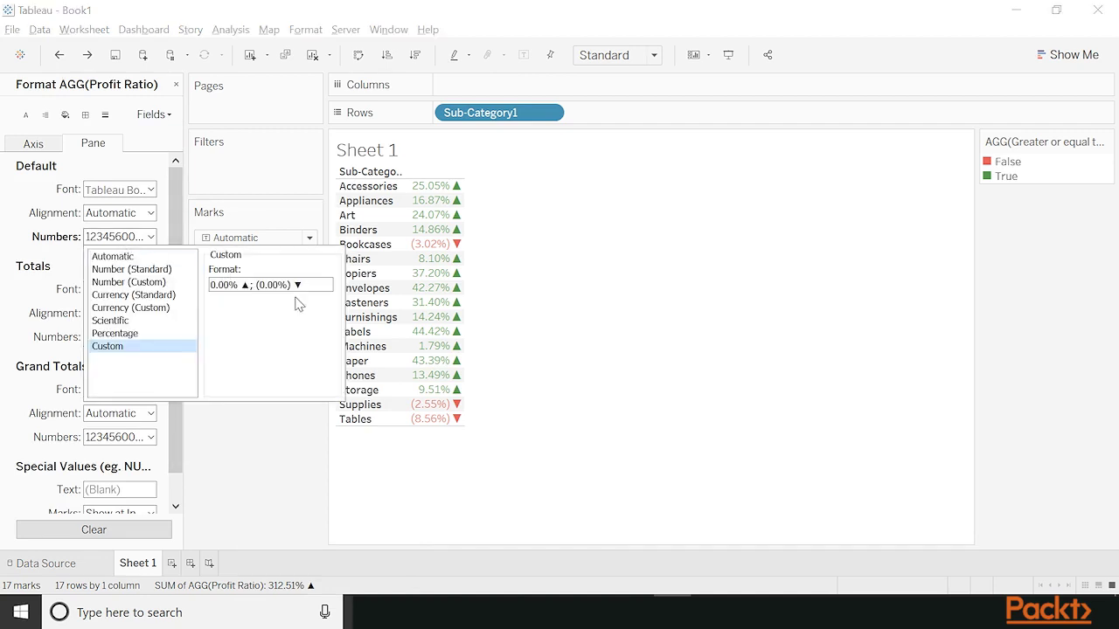
{"action": "key", "text": "BackSpace"}
{"action": "key", "text": "BackSpace"}
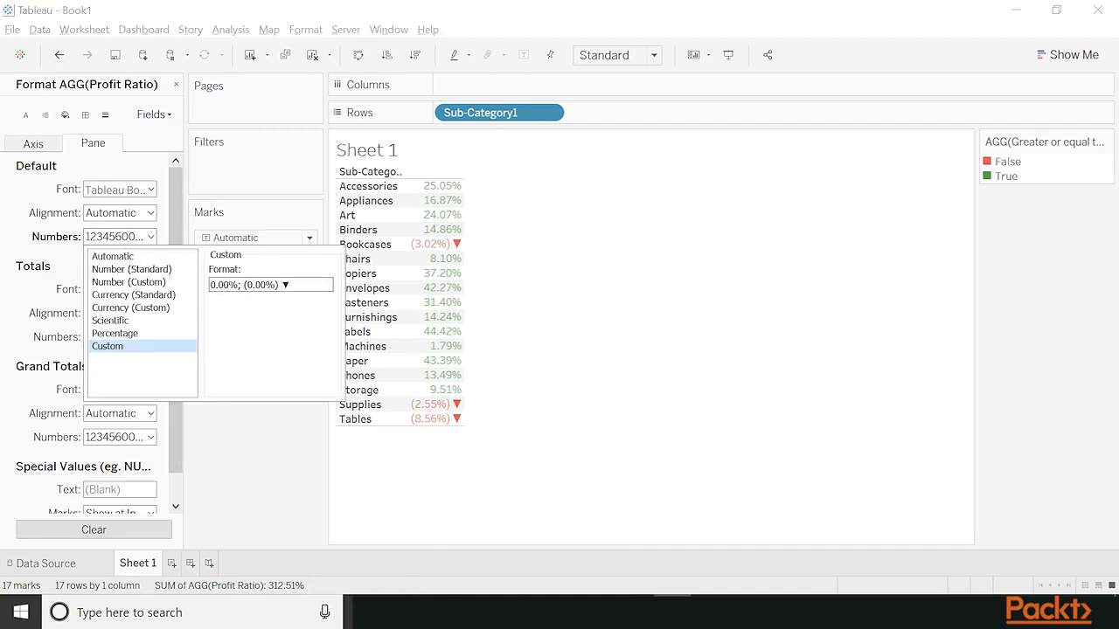
{"action": "key", "text": "End"}
{"action": "key", "text": "BackSpace"}
{"action": "key", "text": "BackSpace"}
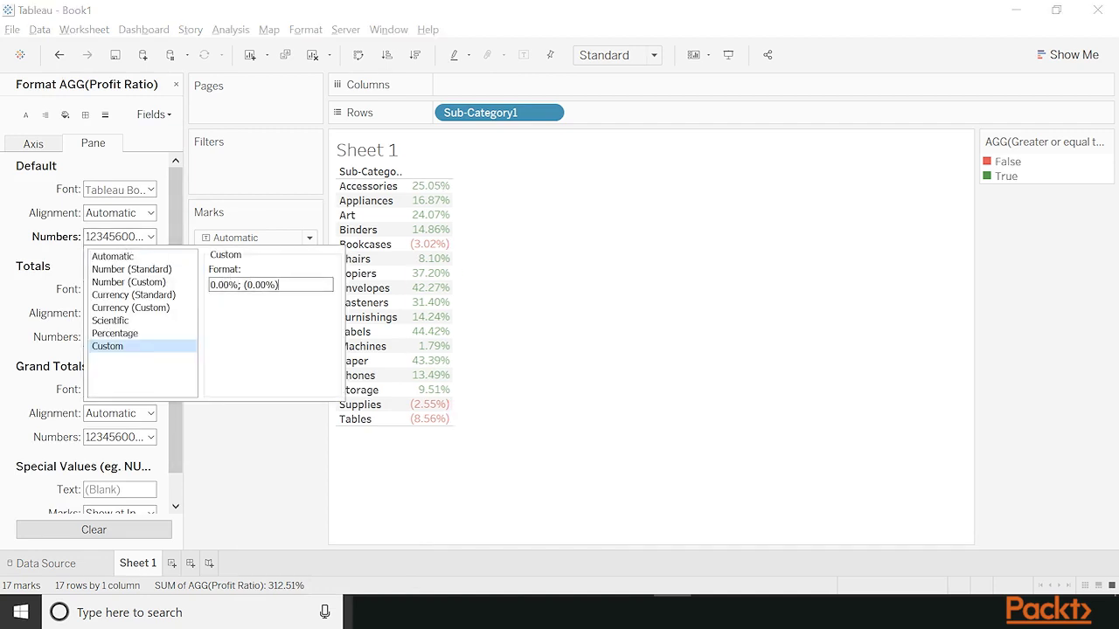
{"action": "left_click", "coordinate": [176, 84]}
{"action": "left_click", "coordinate": [101, 398]}
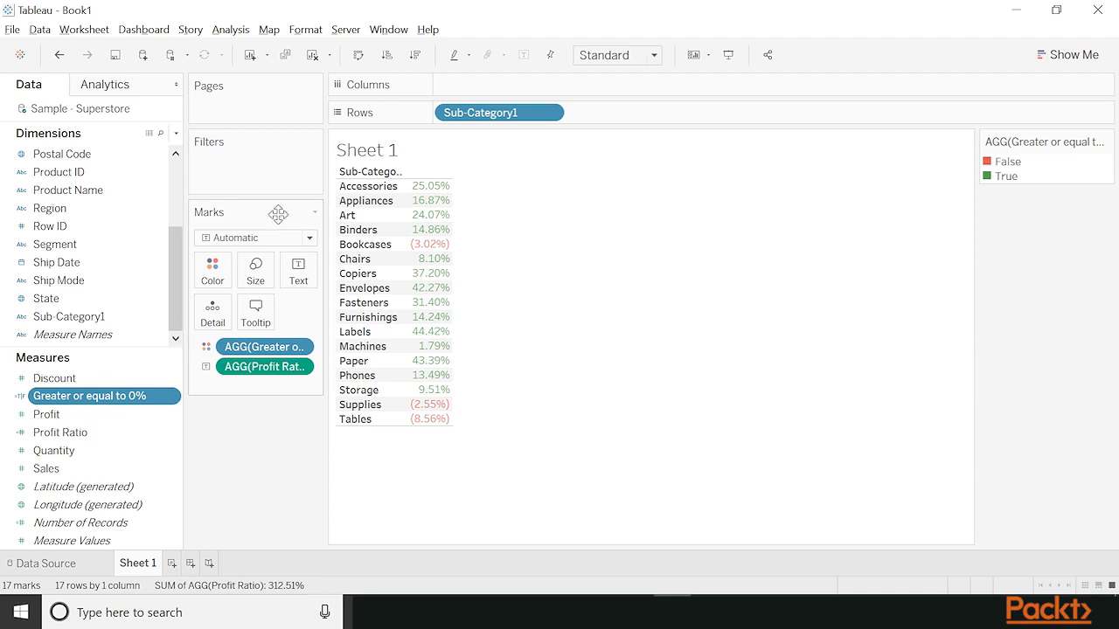
Step: Change the mark type to Shape and drive shapes by Greater or equal to 0%
{"action": "left_click", "coordinate": [310, 238]}
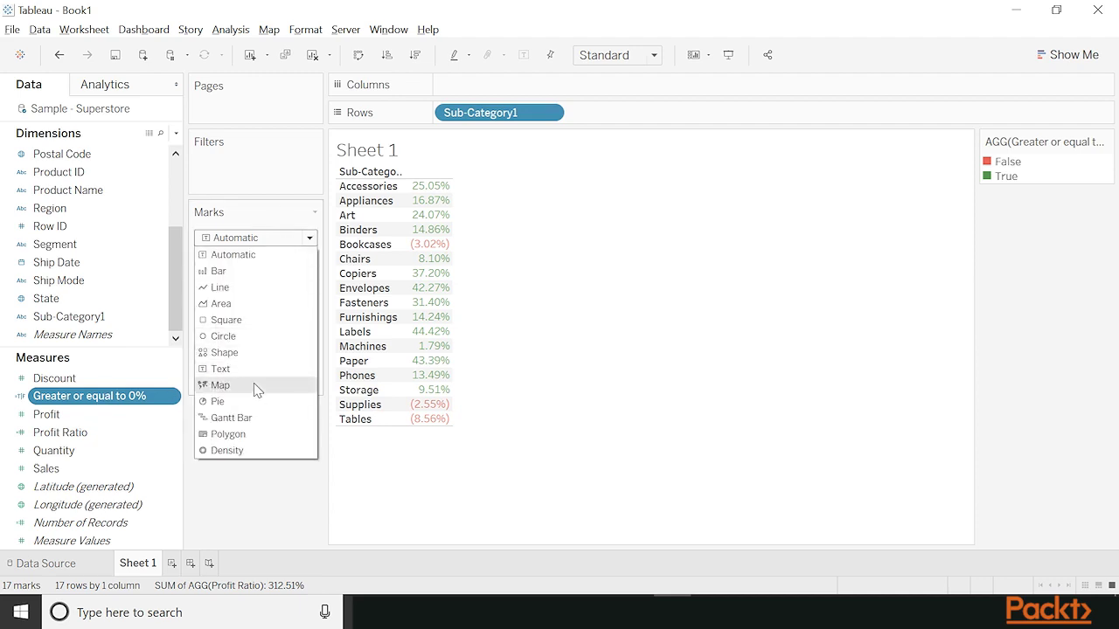
{"action": "left_click", "coordinate": [249, 352]}
{"action": "left_click_drag", "start_coordinate": [306, 335], "coordinate": [301, 327]}
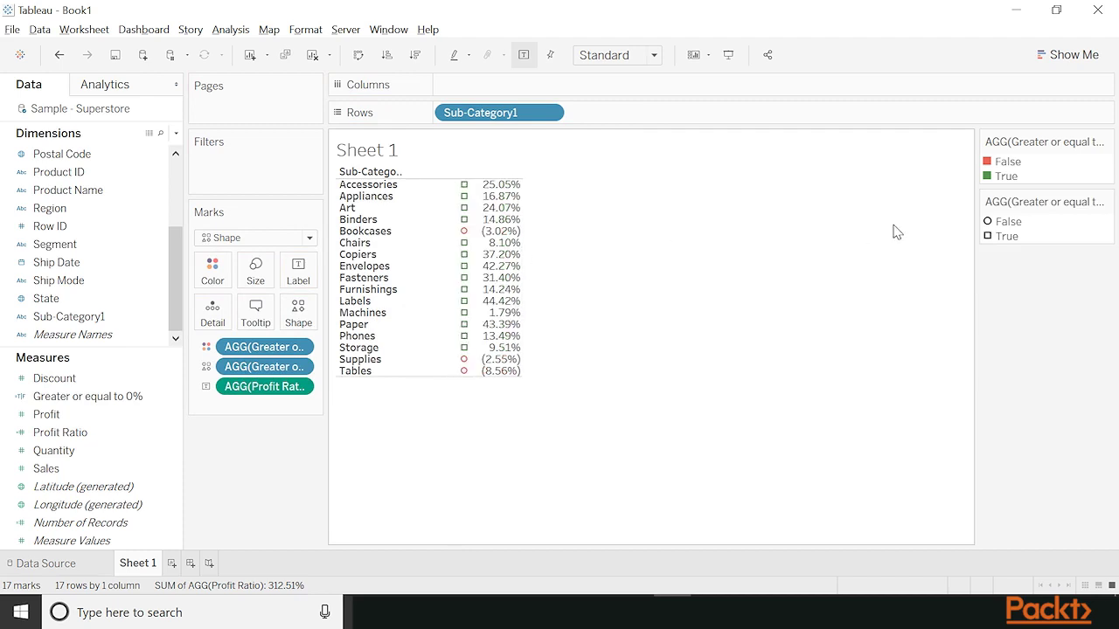
Step: From the Filled palette, assign a down triangle to False and an up triangle to True
{"action": "double_click", "coordinate": [1014, 225]}
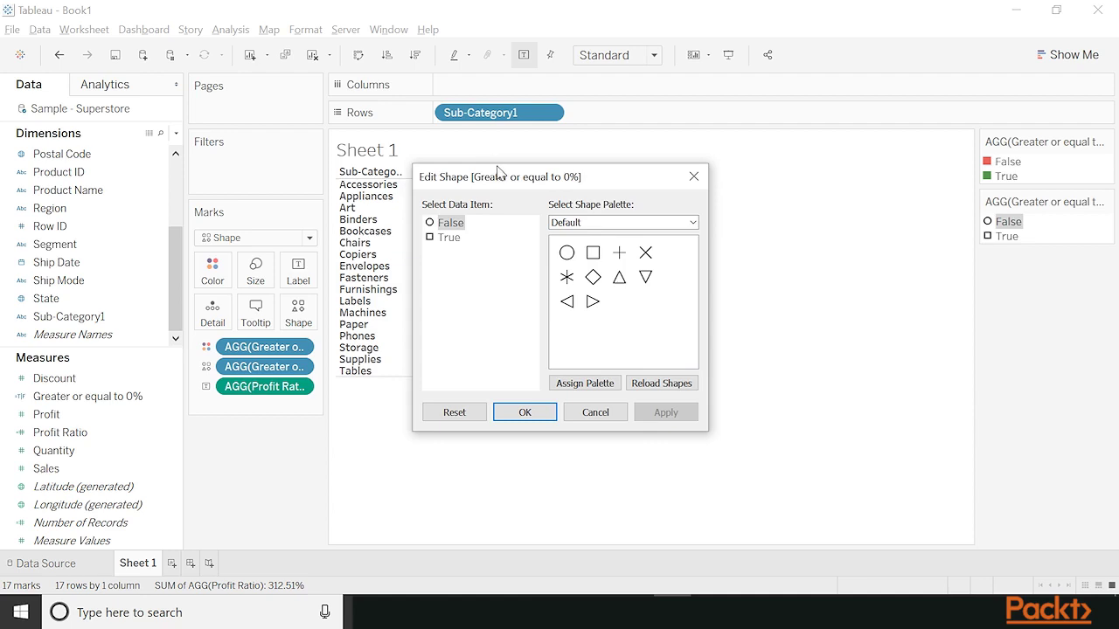
{"action": "left_click_drag", "start_coordinate": [520, 181], "coordinate": [697, 208]}
{"action": "left_click", "coordinate": [773, 251]}
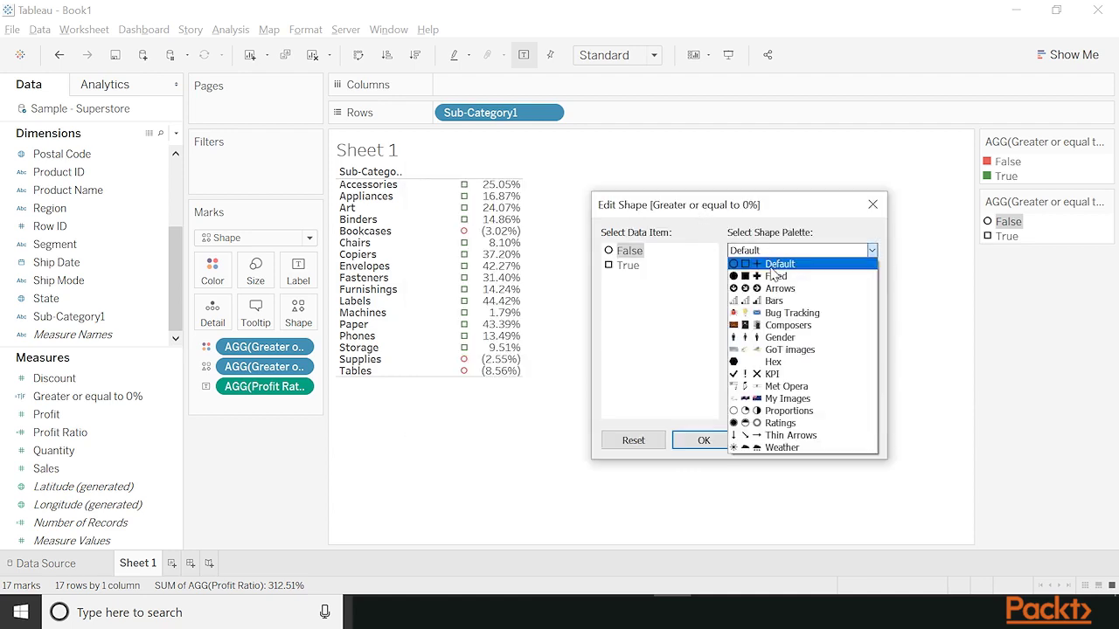
{"action": "left_click", "coordinate": [775, 276]}
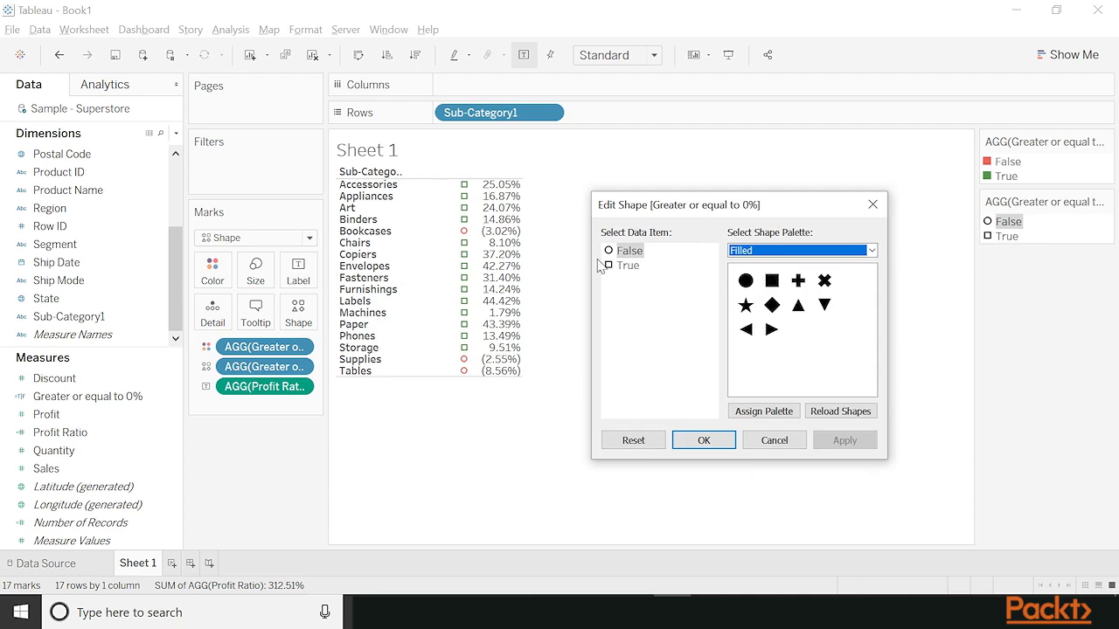
{"action": "left_click", "coordinate": [827, 306]}
{"action": "left_click", "coordinate": [628, 265]}
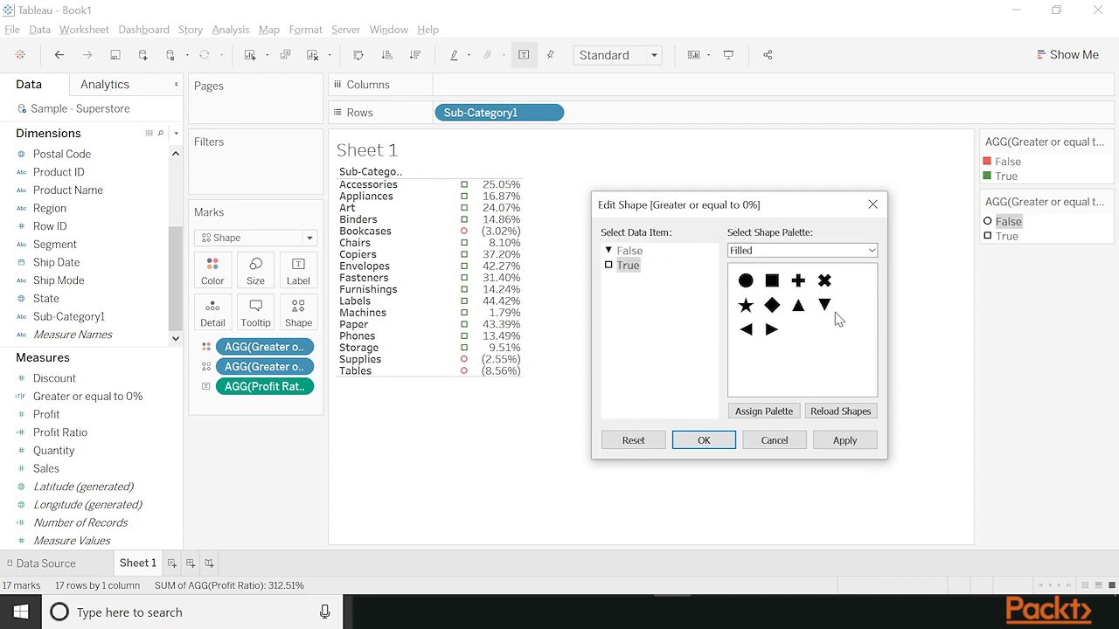
{"action": "left_click", "coordinate": [798, 305]}
{"action": "left_click", "coordinate": [725, 440]}
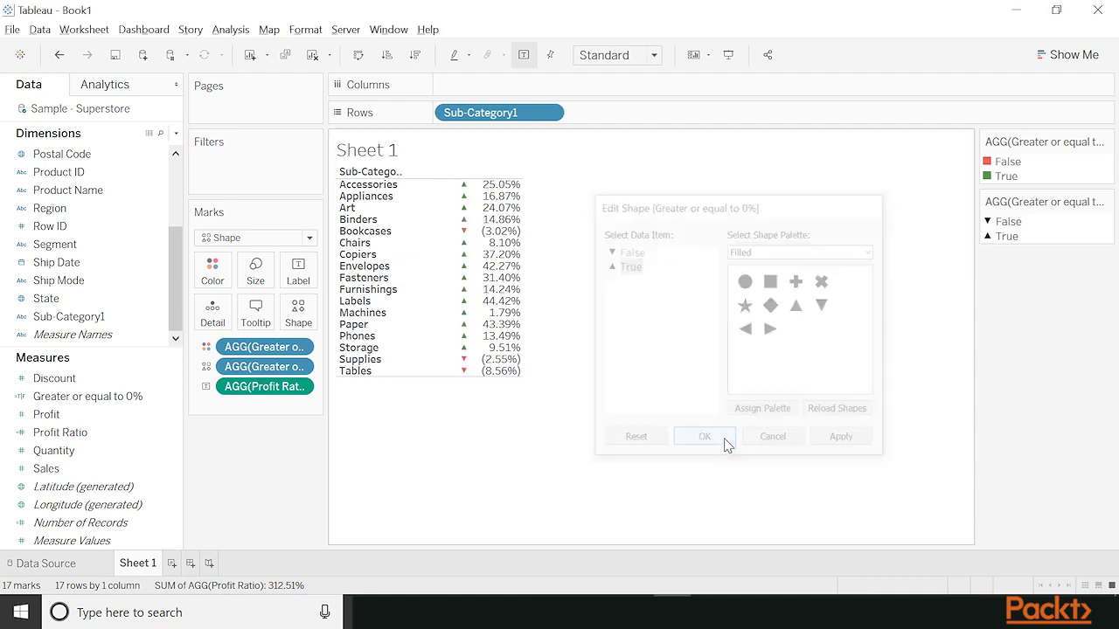
Step: Raise the mark Size slider so the green and red triangles appear larger
{"action": "left_click", "coordinate": [255, 269]}
{"action": "left_click", "coordinate": [290, 310]}
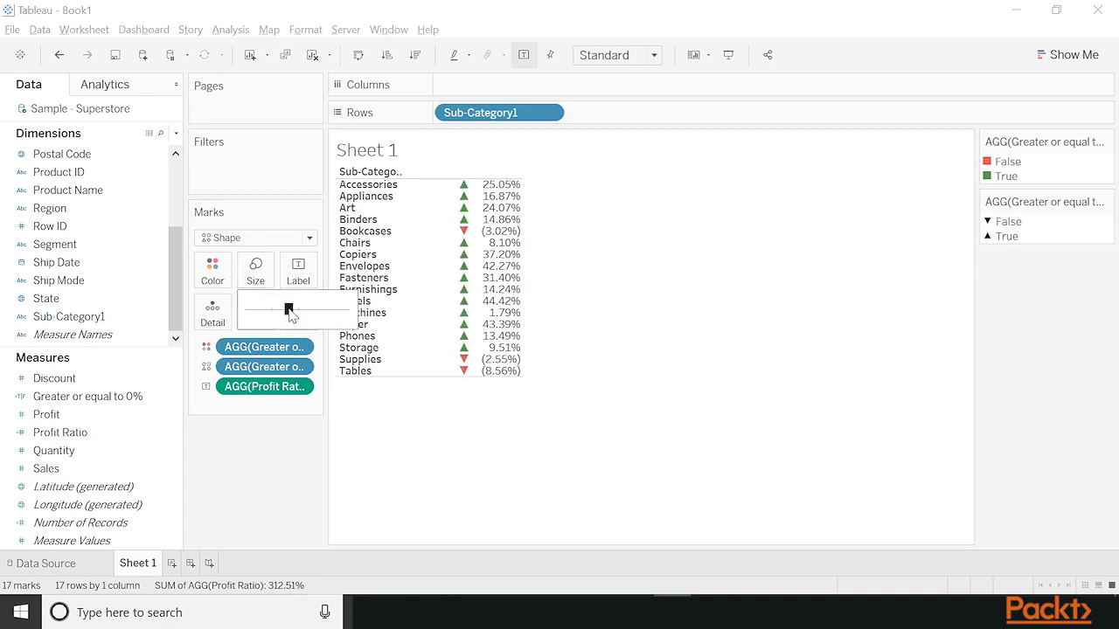
{"action": "left_click", "coordinate": [647, 324]}
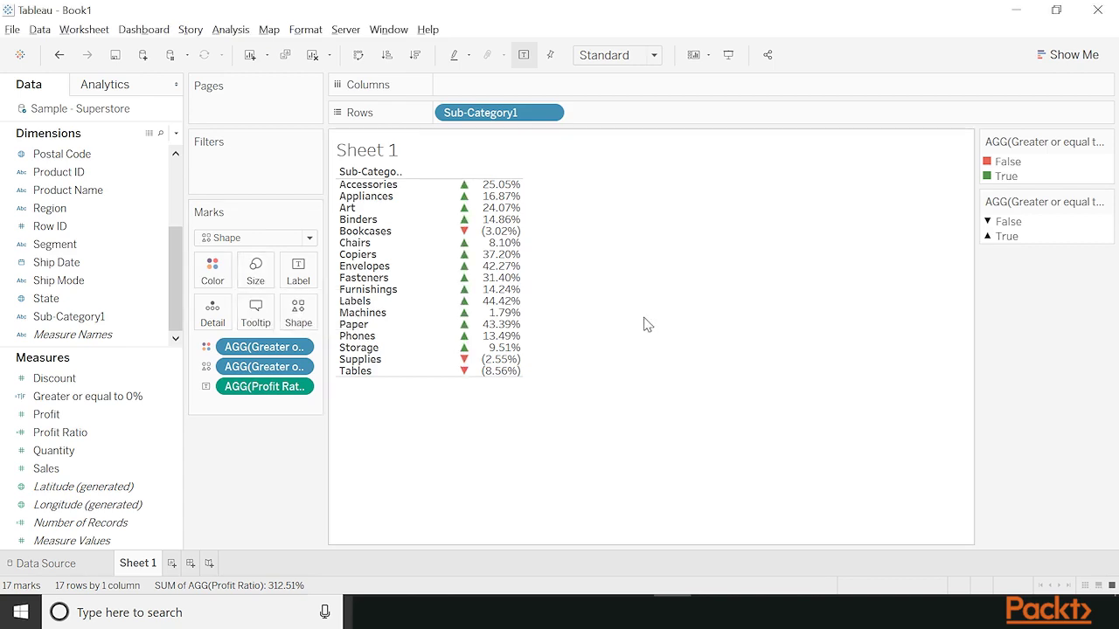